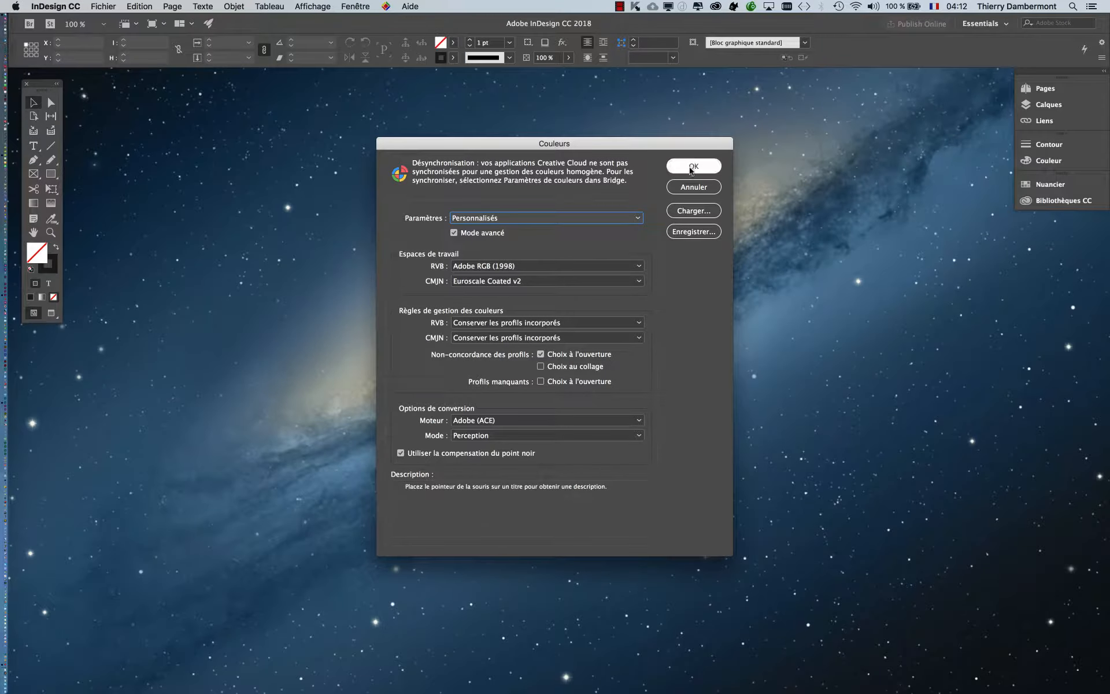
Accept the colour settings and create a print document of 210 × 297 mm in portrait orientation with one page and facing pages.
{"action": "left_click", "coordinate": [922, 27]}
{"action": "left_click", "coordinate": [103, 6]}
{"action": "mouse_move", "coordinate": [243, 22]}
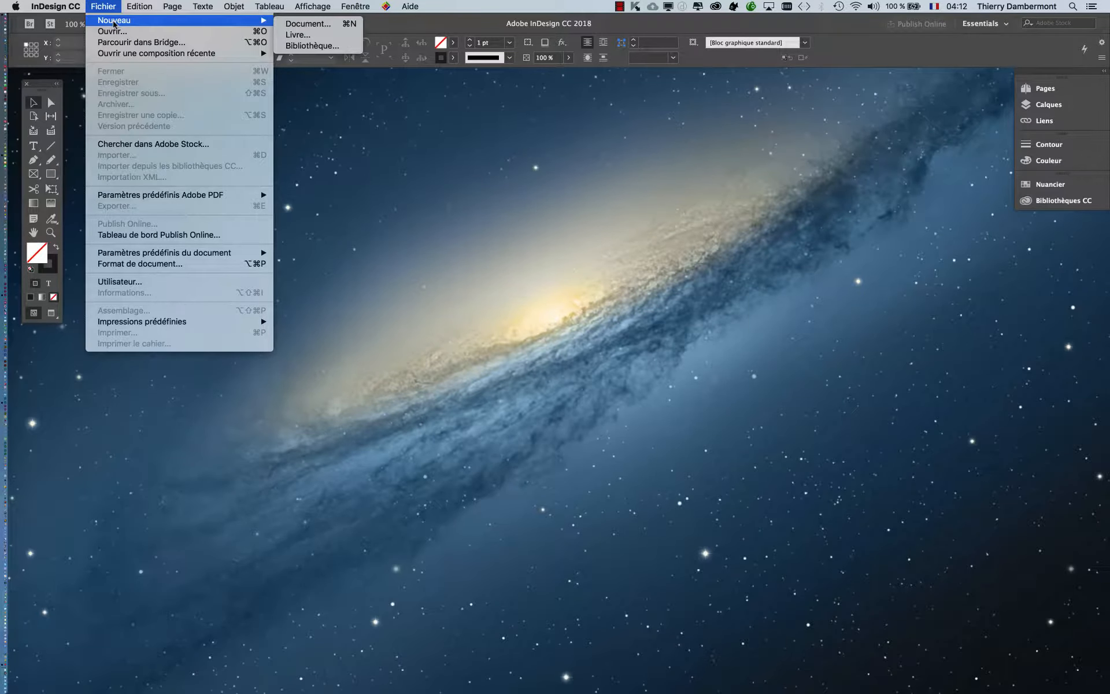
{"action": "left_click", "coordinate": [298, 24]}
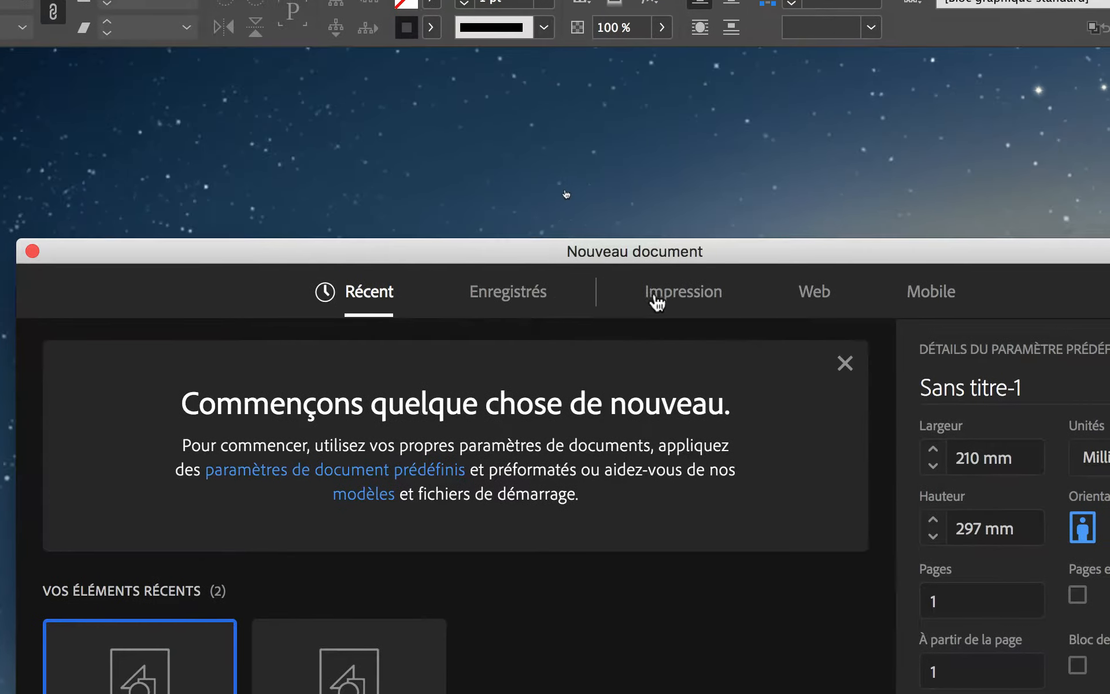
{"action": "left_click", "coordinate": [658, 302]}
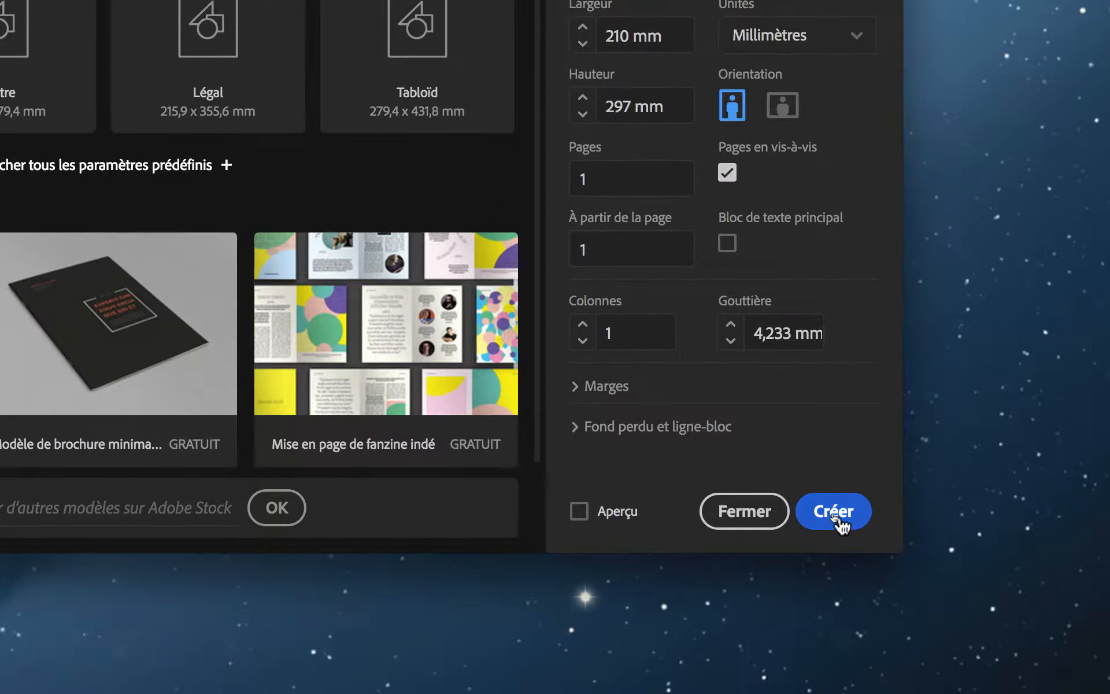
{"action": "left_click", "coordinate": [837, 519]}
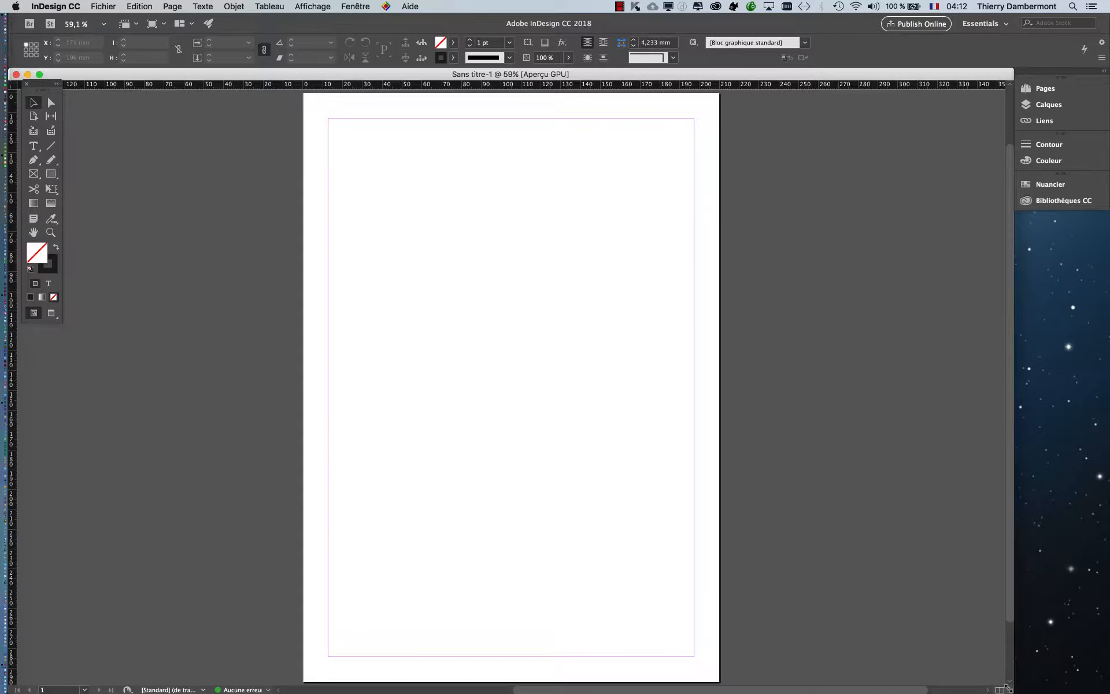
Shrink the document window and assign the current working spaces, Adobe RGB (1998) and Euroscale Coated v2, as the document's RGB and CMYK profiles.
{"action": "left_click_drag", "start_coordinate": [1009, 689], "coordinate": [1024, 590]}
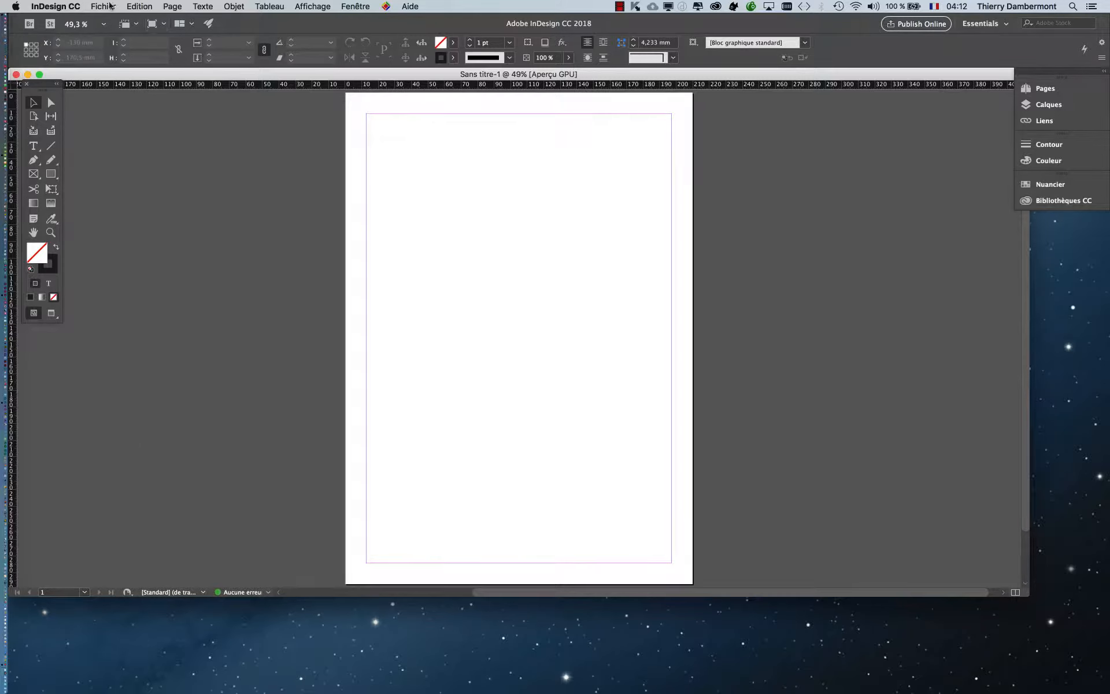
{"action": "left_click", "coordinate": [141, 6]}
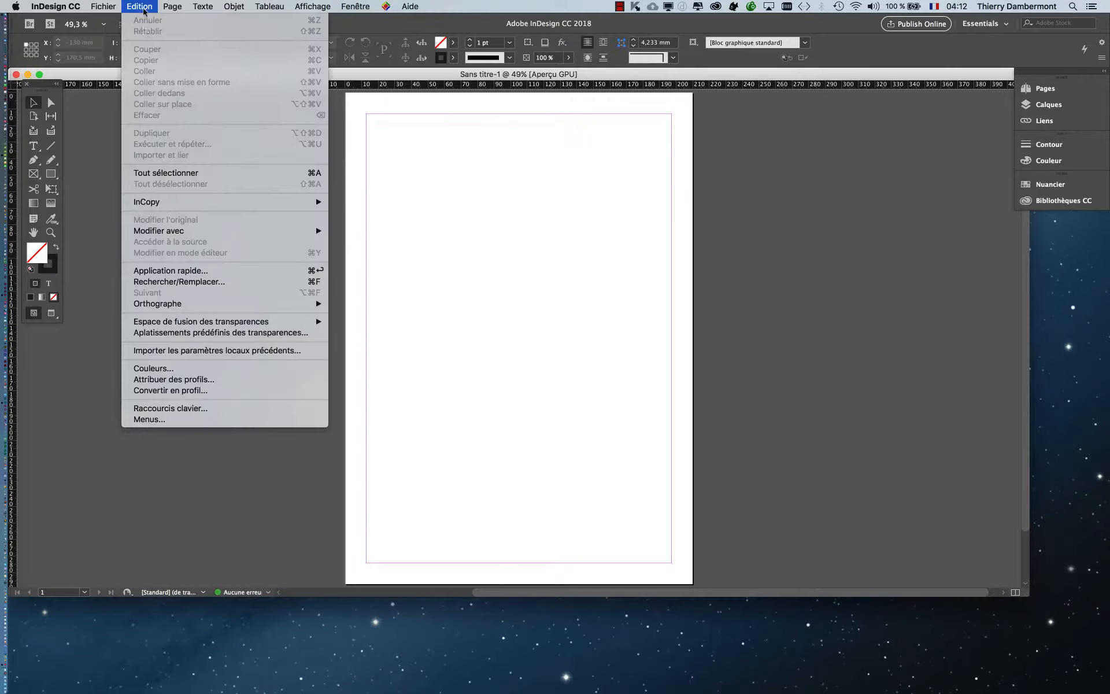
{"action": "left_click", "coordinate": [212, 384]}
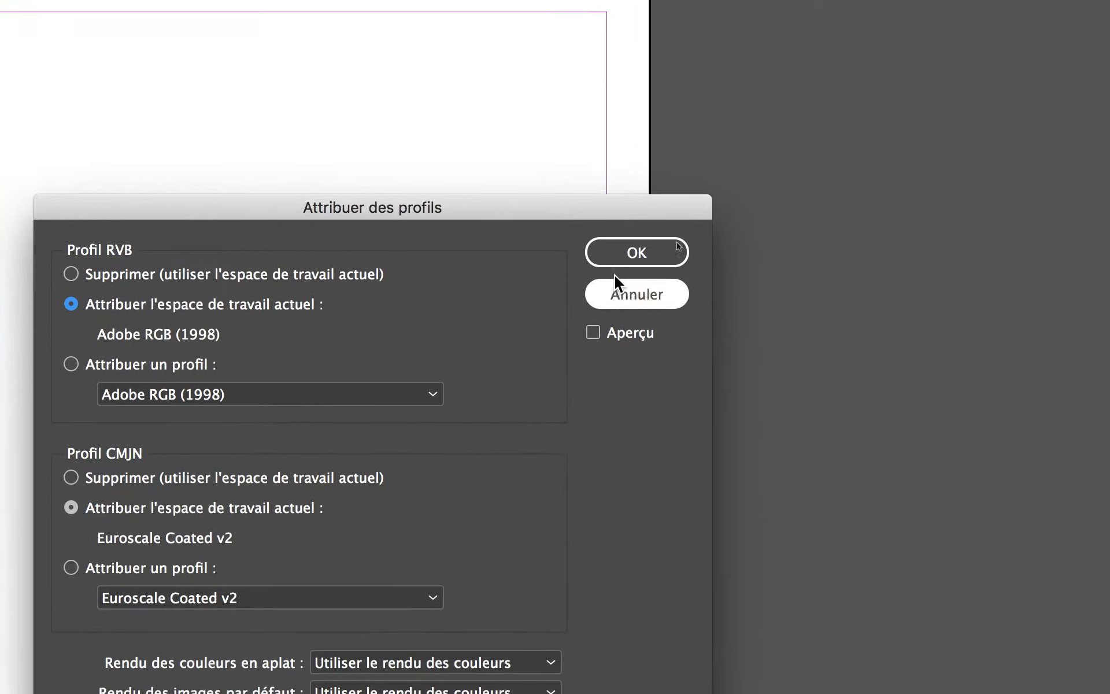
{"action": "left_click", "coordinate": [621, 257]}
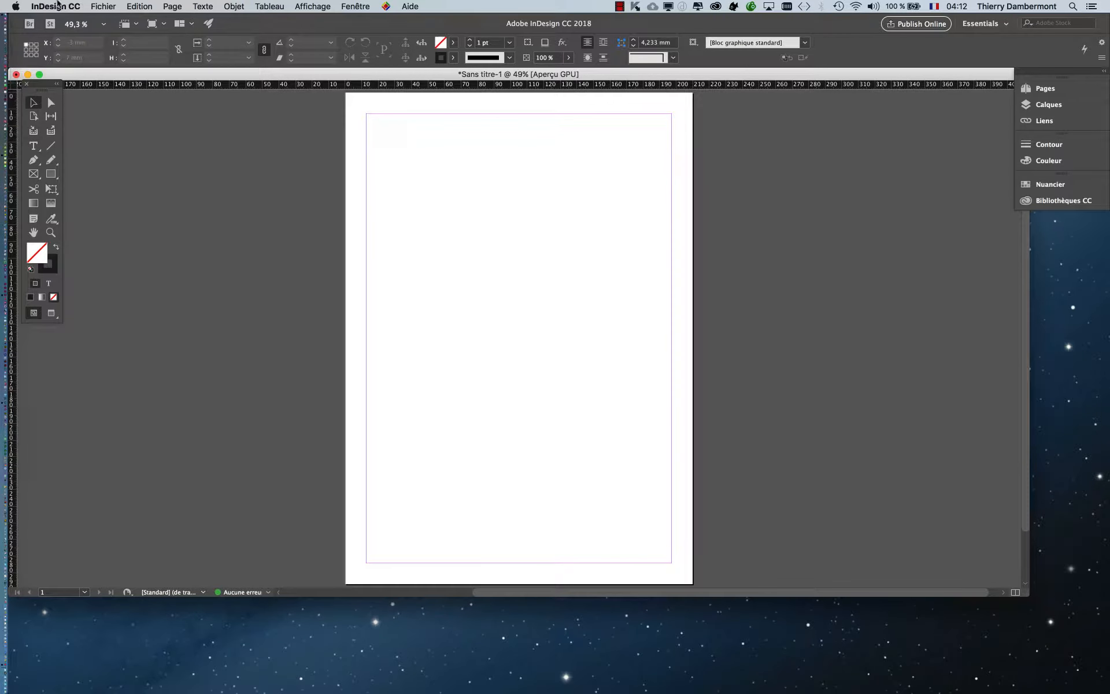
Import demo-PS-cmjn-surimpression-du-noir-02--ESC.psd and demo-PS-cmjn-surimpression-du-noir-02--USSFC.psd, stacking them in two large frames that fill the page.
{"action": "left_click", "coordinate": [103, 6]}
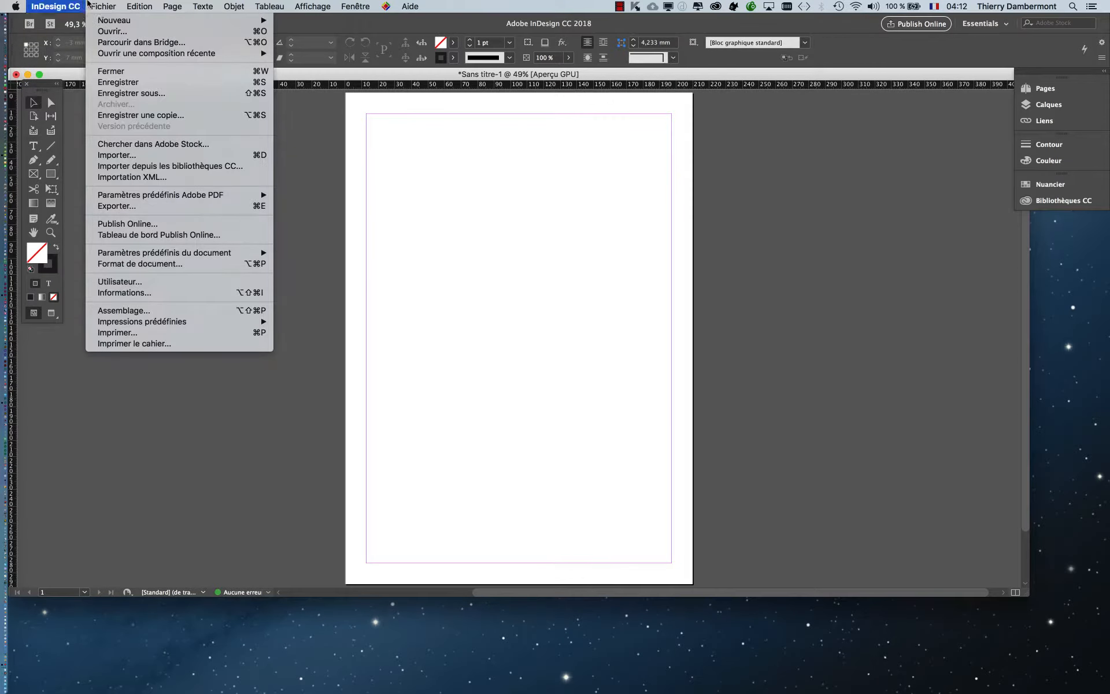
{"action": "left_click", "coordinate": [147, 155]}
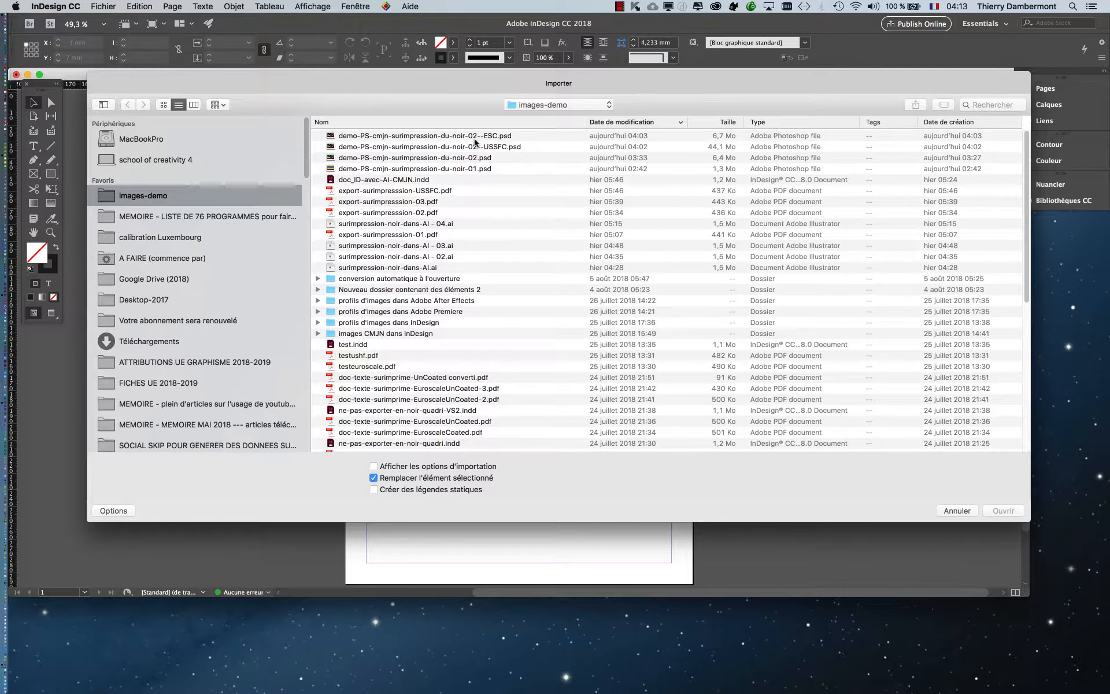
{"action": "left_click", "coordinate": [474, 136]}
{"action": "left_click", "coordinate": [475, 147], "text": "shift"}
{"action": "left_click", "coordinate": [1004, 511]}
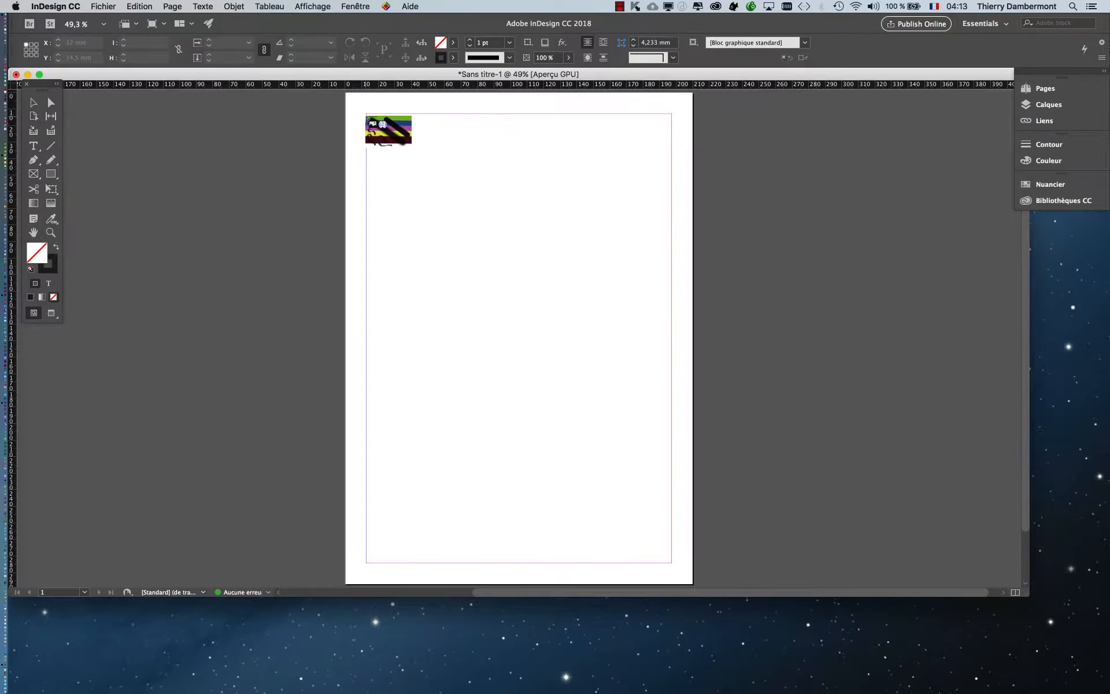
{"action": "left_click_drag", "start_coordinate": [391, 178], "coordinate": [750, 693]}
{"action": "left_click_drag", "start_coordinate": [549, 422], "coordinate": [657, 556]}
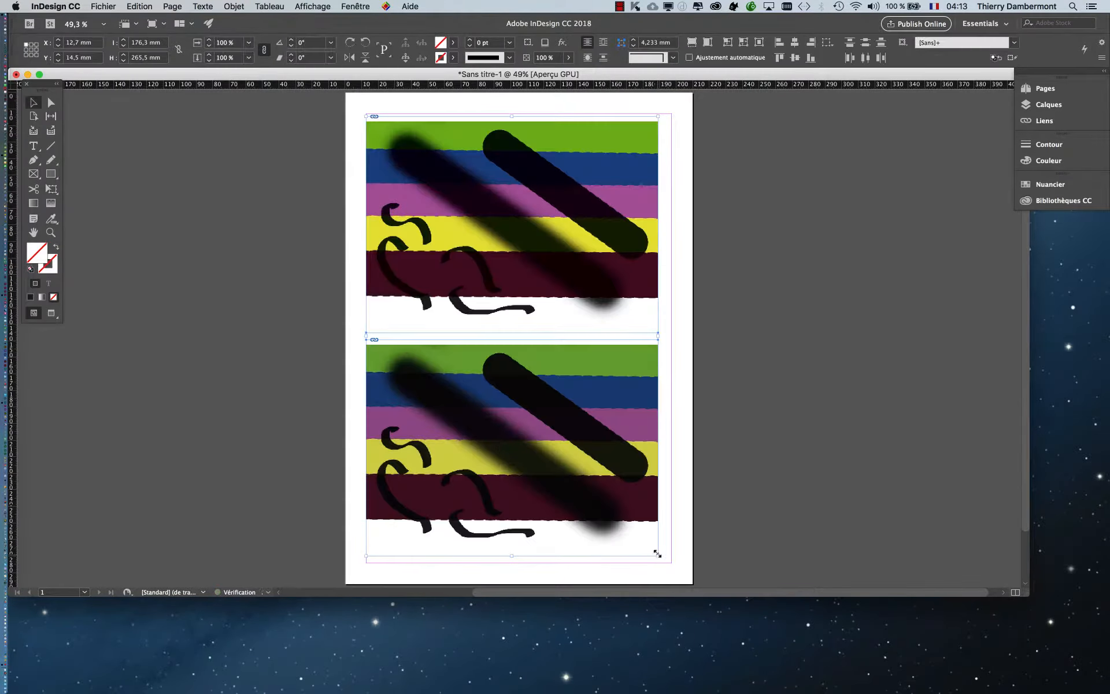
{"action": "left_click", "coordinate": [696, 435]}
Float the Links panel beside the page and select each placed image to examine its file name and link information.
{"action": "left_click", "coordinate": [366, 6]}
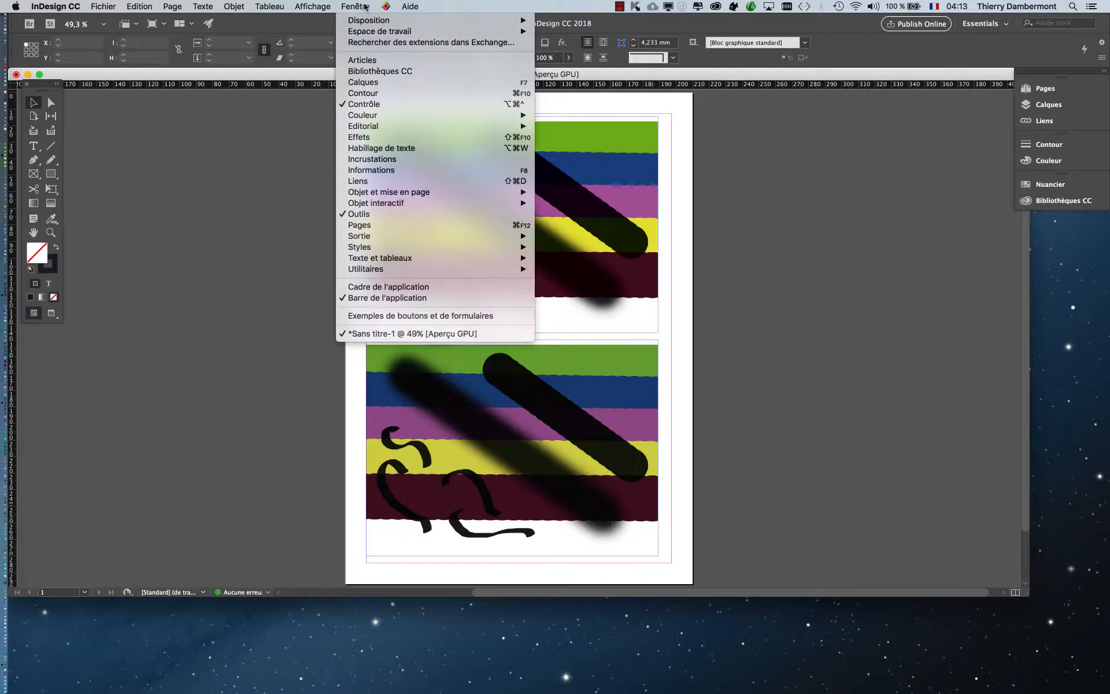
{"action": "left_click", "coordinate": [376, 184]}
{"action": "left_click", "coordinate": [513, 225]}
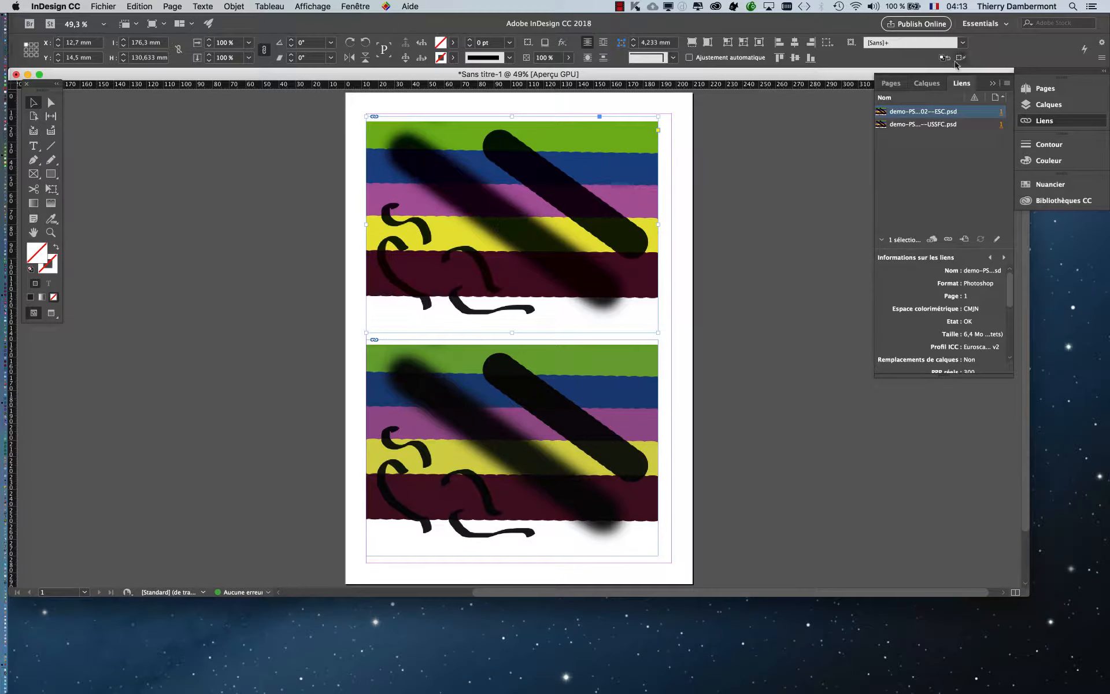
{"action": "left_click_drag", "start_coordinate": [962, 83], "coordinate": [751, 129]}
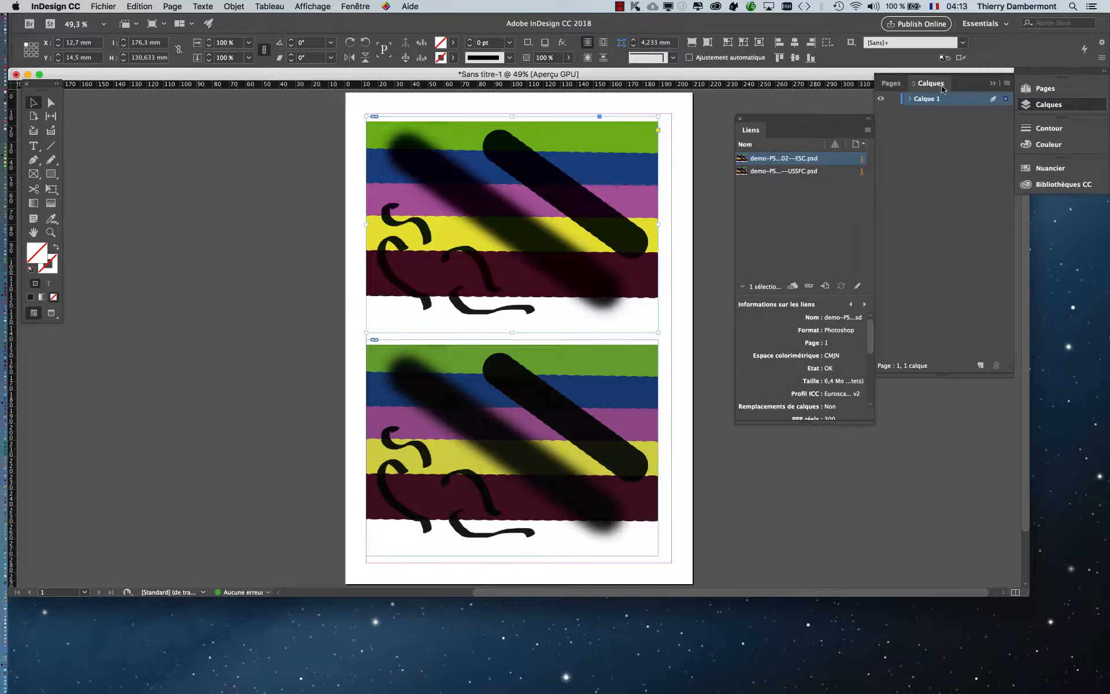
{"action": "left_click", "coordinate": [994, 84]}
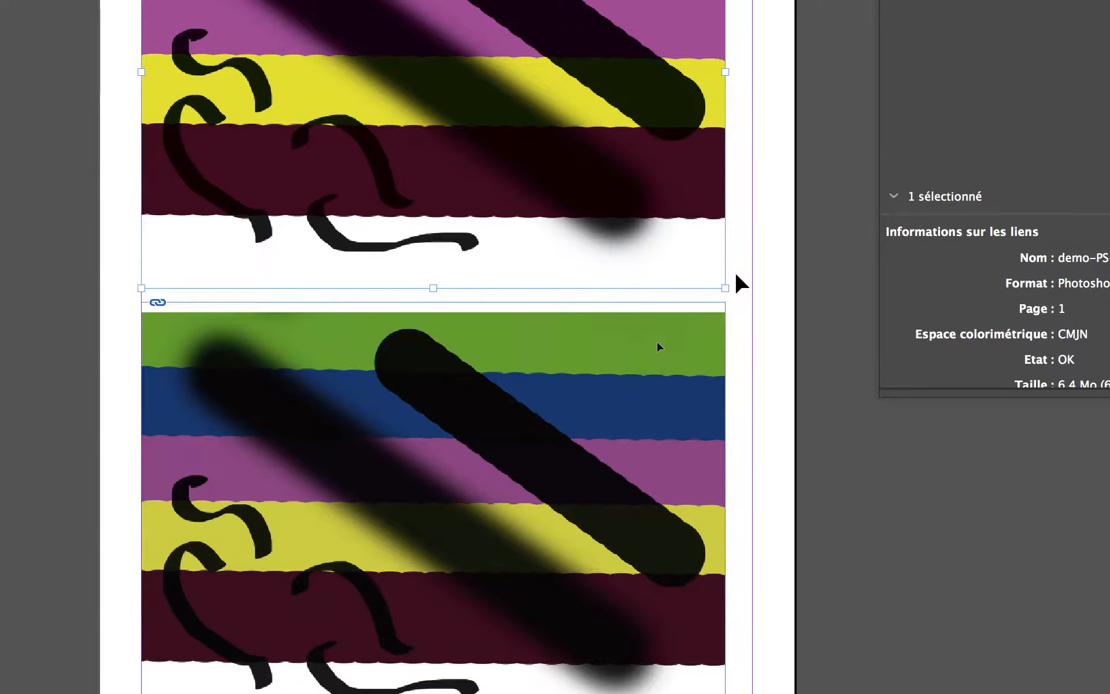
{"action": "left_click", "coordinate": [657, 346]}
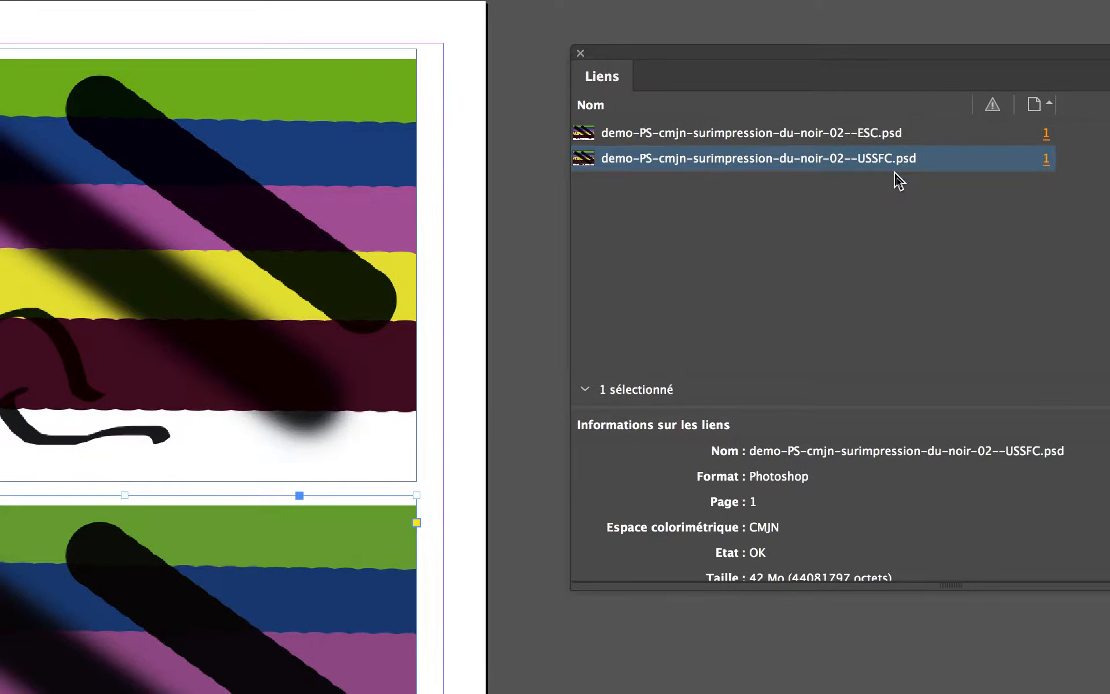
Save the document as "doc surimpresssion" in the images-demo folder, in InDesign CC 2018 format.
{"action": "key", "text": "super+s"}
{"action": "key", "text": "Return"}
{"action": "left_click", "coordinate": [577, 126]}
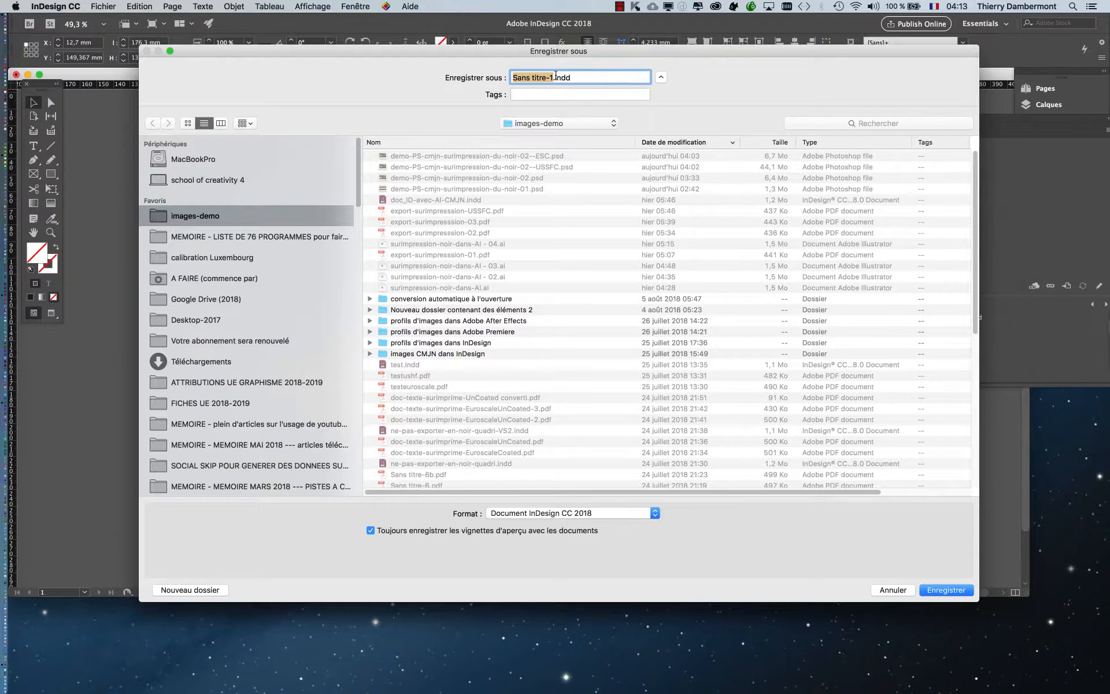
{"action": "type", "text": "doc surimpresssion"}
{"action": "left_click", "coordinate": [943, 589]}
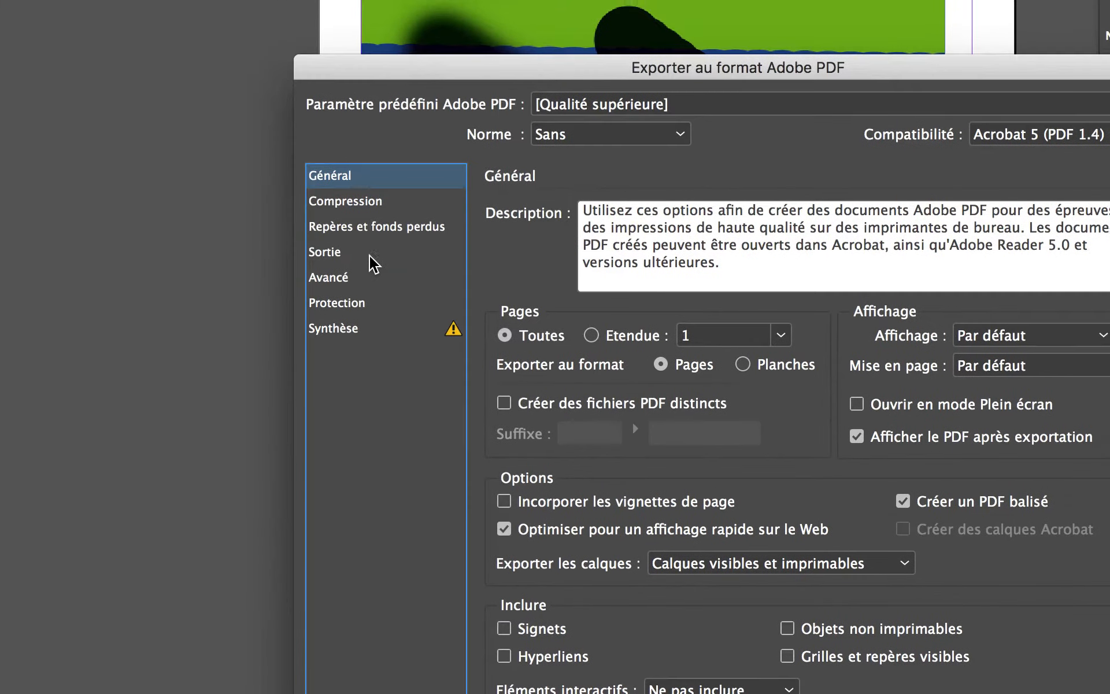
Export the PDF with colour conversion set to "Convertir vers la destination", using Euroscale Coated v2 and including the destination profile.
{"action": "left_click", "coordinate": [371, 254]}
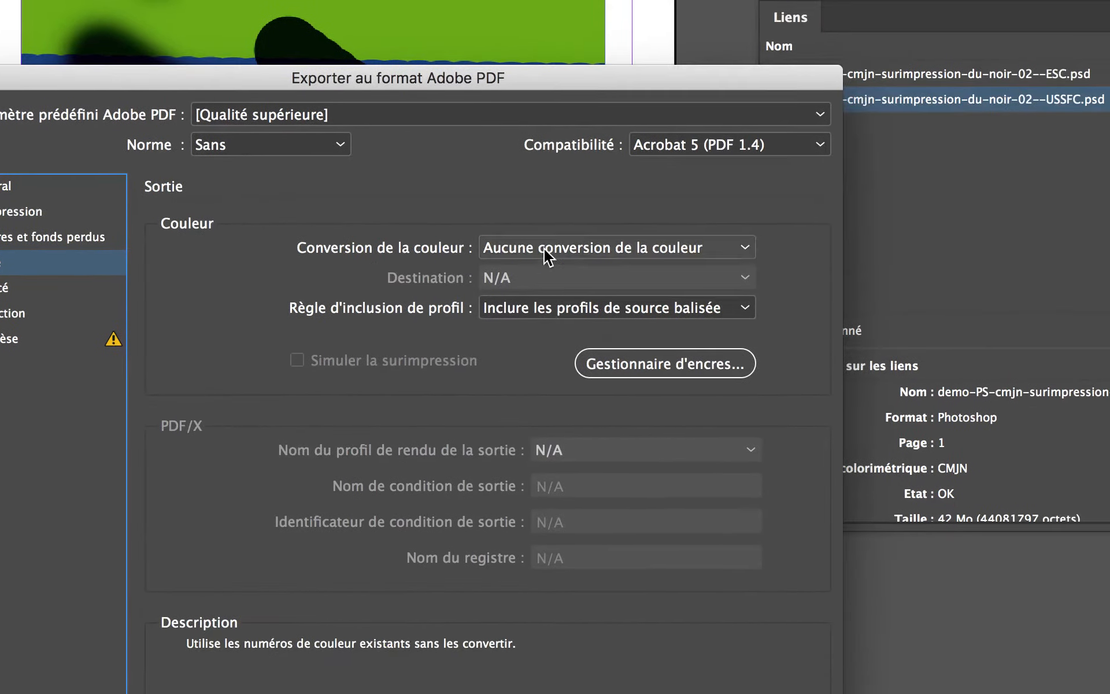
{"action": "left_click", "coordinate": [546, 254]}
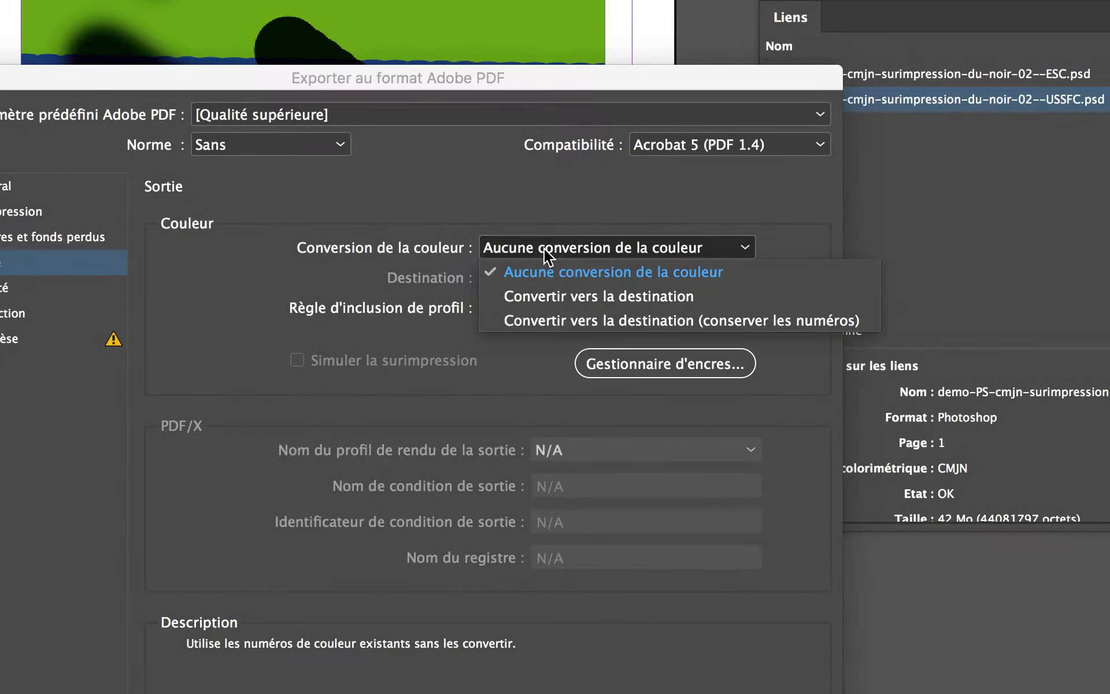
{"action": "left_click", "coordinate": [560, 295]}
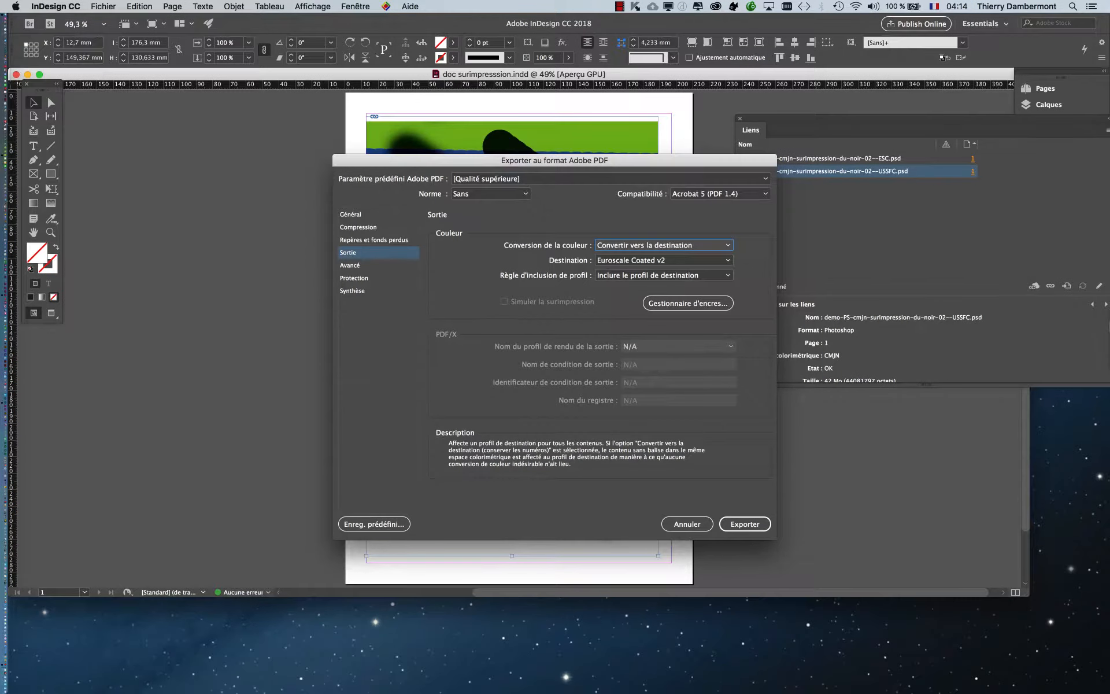
{"action": "key", "text": "Return"}
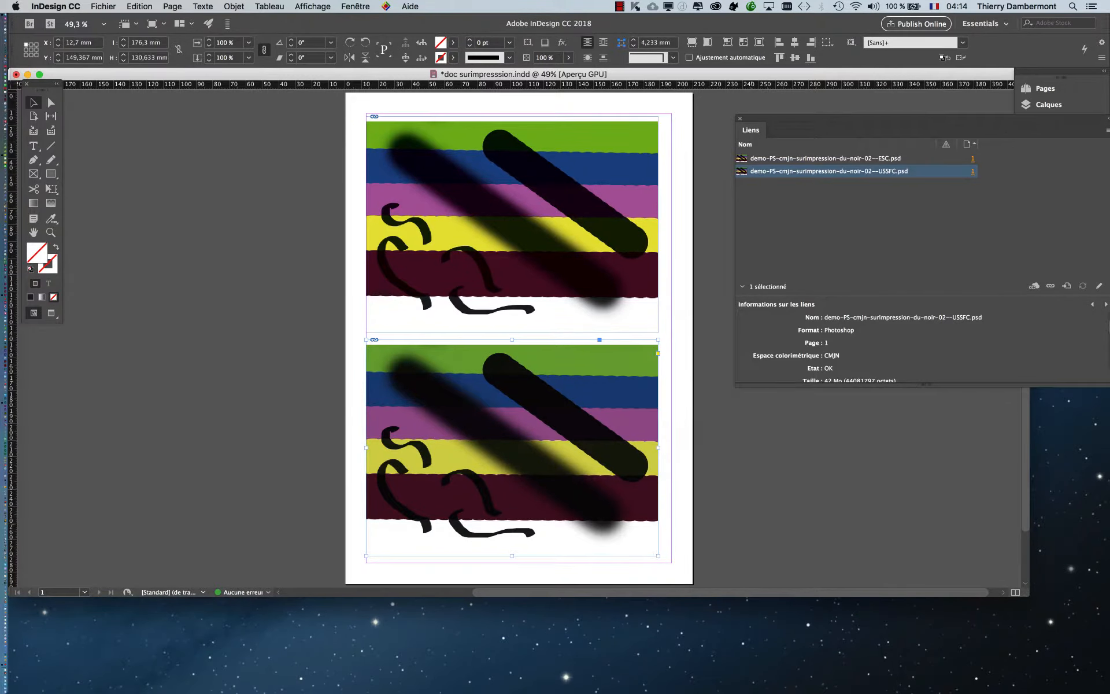
Switch to Acrobat Pro DC and reduce the exported PDF's magnification until both images on the page can be compared.
{"action": "key", "text": "super+e"}
{"action": "key", "text": "Tab"}
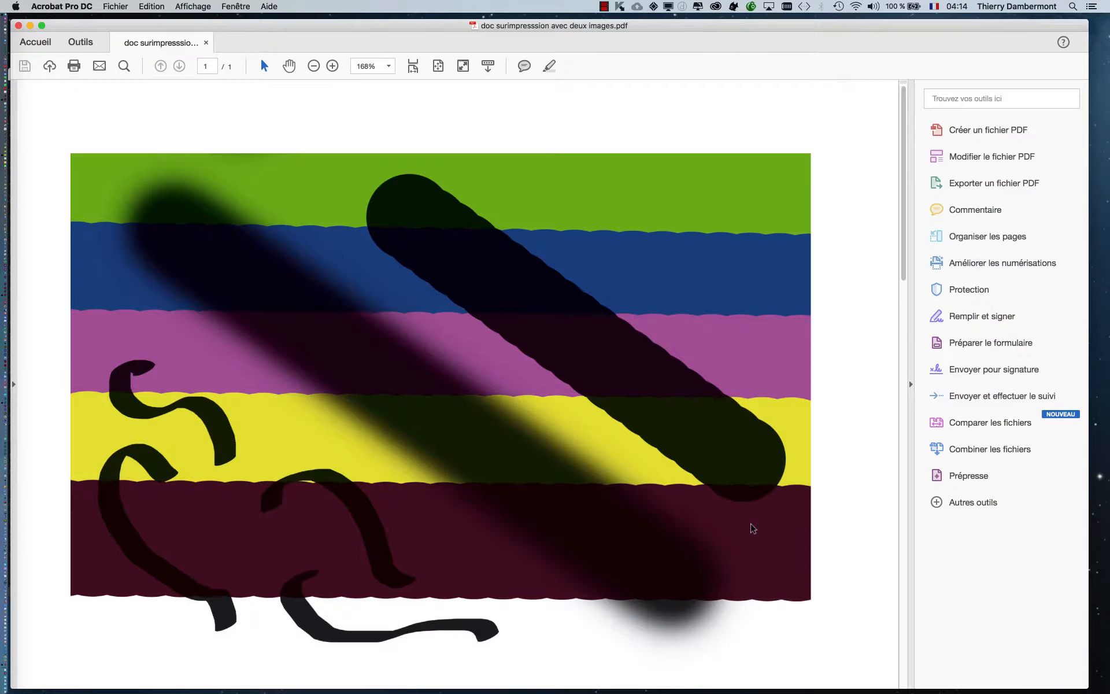
{"action": "left_click", "coordinate": [314, 66]}
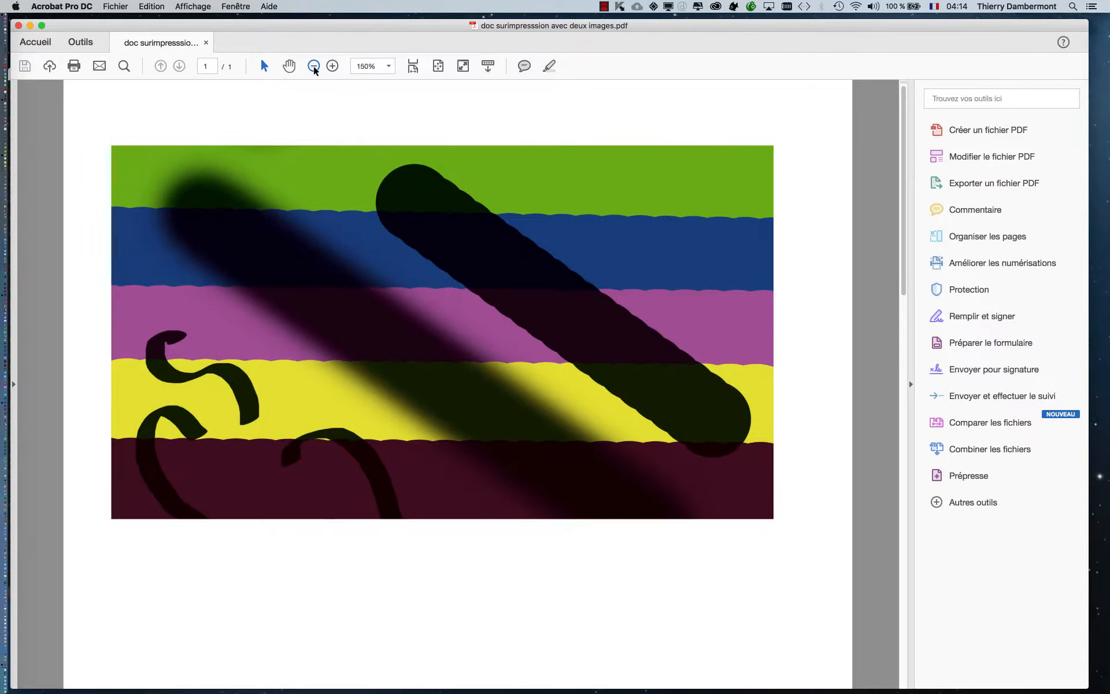
{"action": "left_click", "coordinate": [313, 66]}
{"action": "left_click", "coordinate": [313, 66]}
{"action": "left_click", "coordinate": [314, 66]}
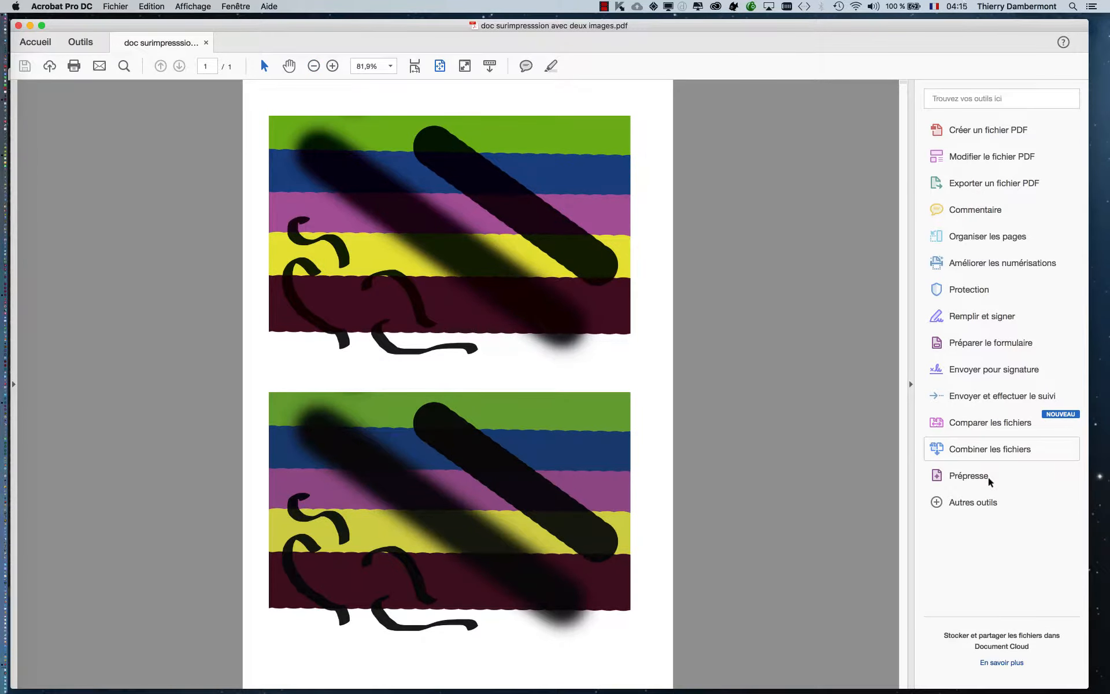
Open the print production Output Preview for the PDF and place its dialog beside the images.
{"action": "left_click", "coordinate": [990, 482]}
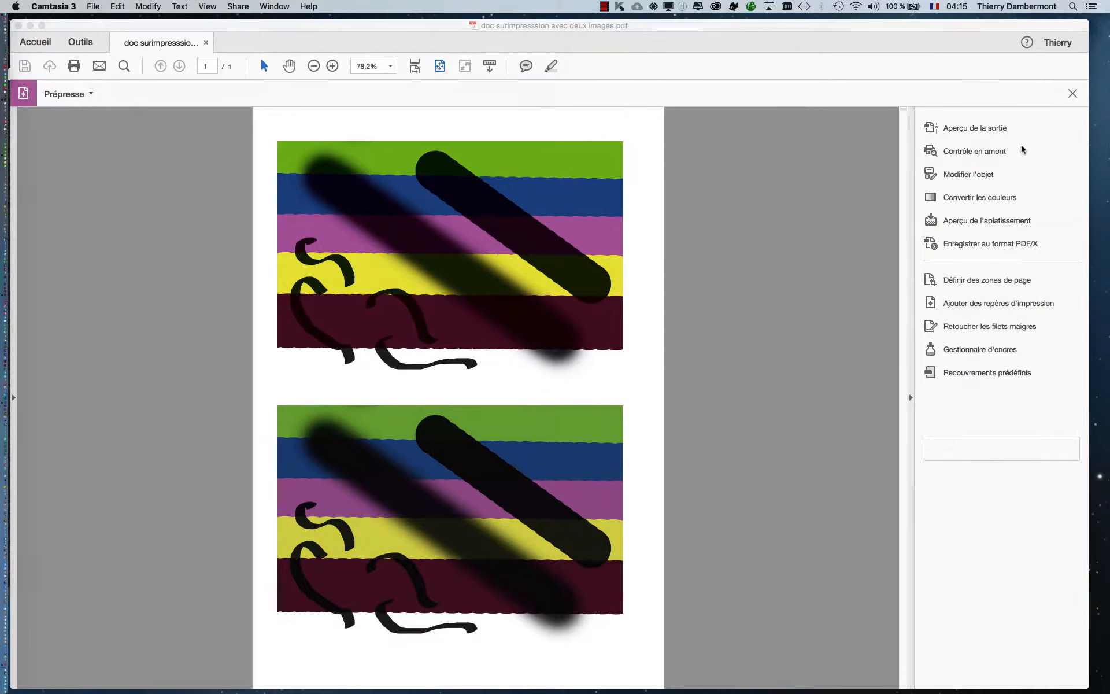
{"action": "left_click", "coordinate": [982, 130]}
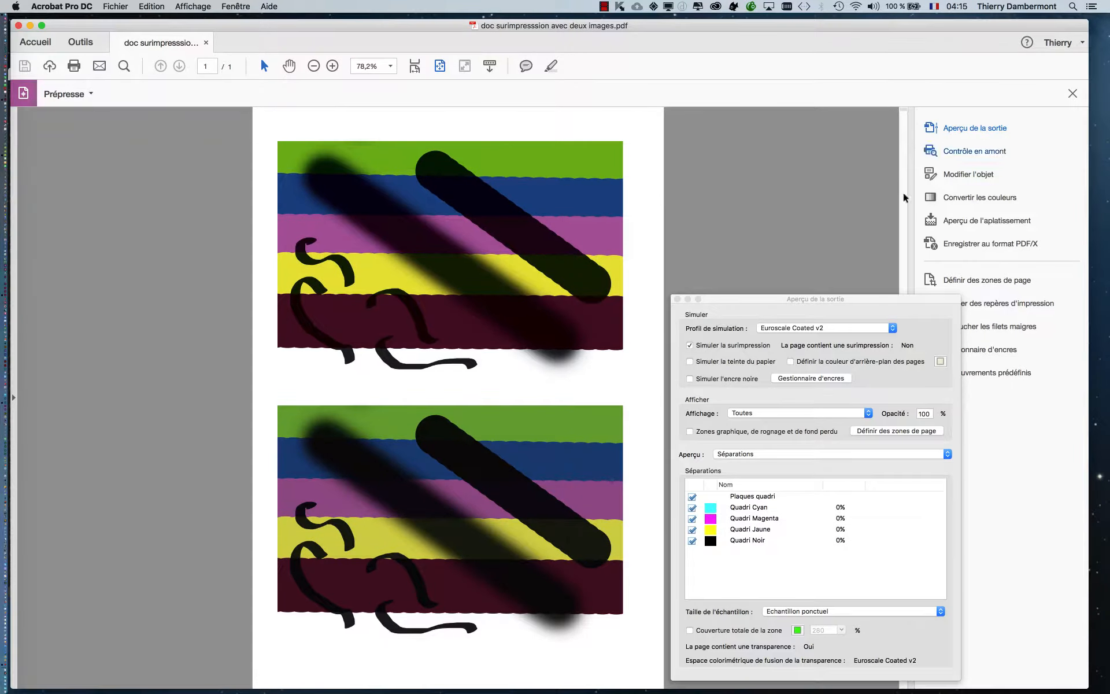
{"action": "left_click_drag", "start_coordinate": [727, 307], "coordinate": [697, 153]}
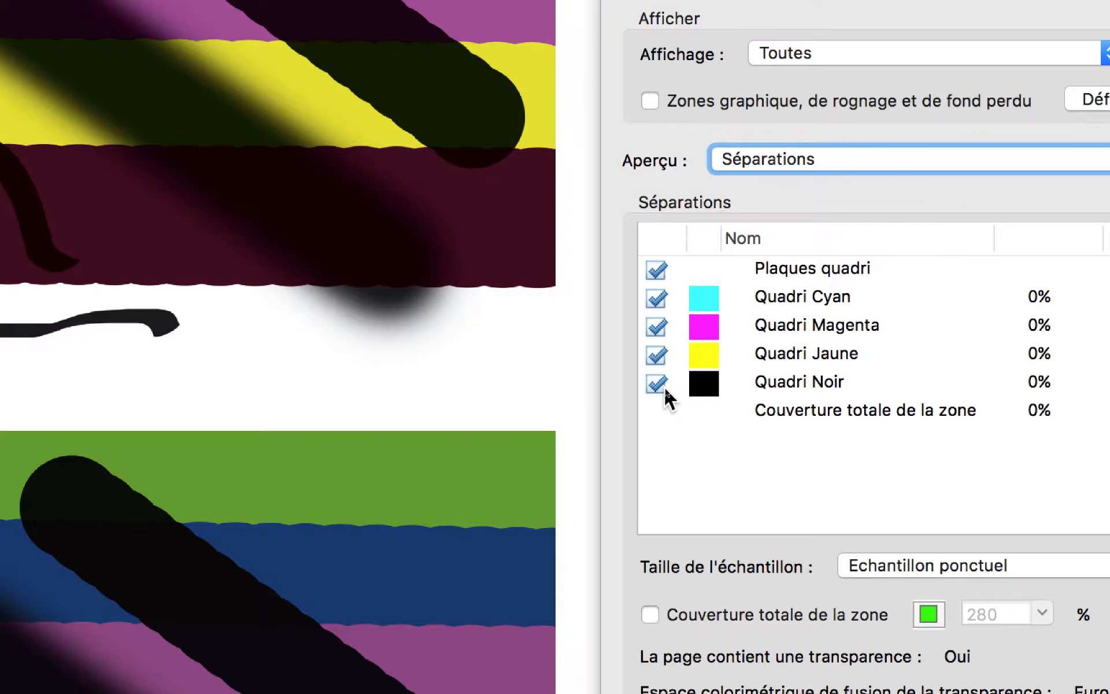
Hide the Quadri Noir separation to inspect the remaining inks in both images, and show it again.
{"action": "left_click", "coordinate": [658, 385]}
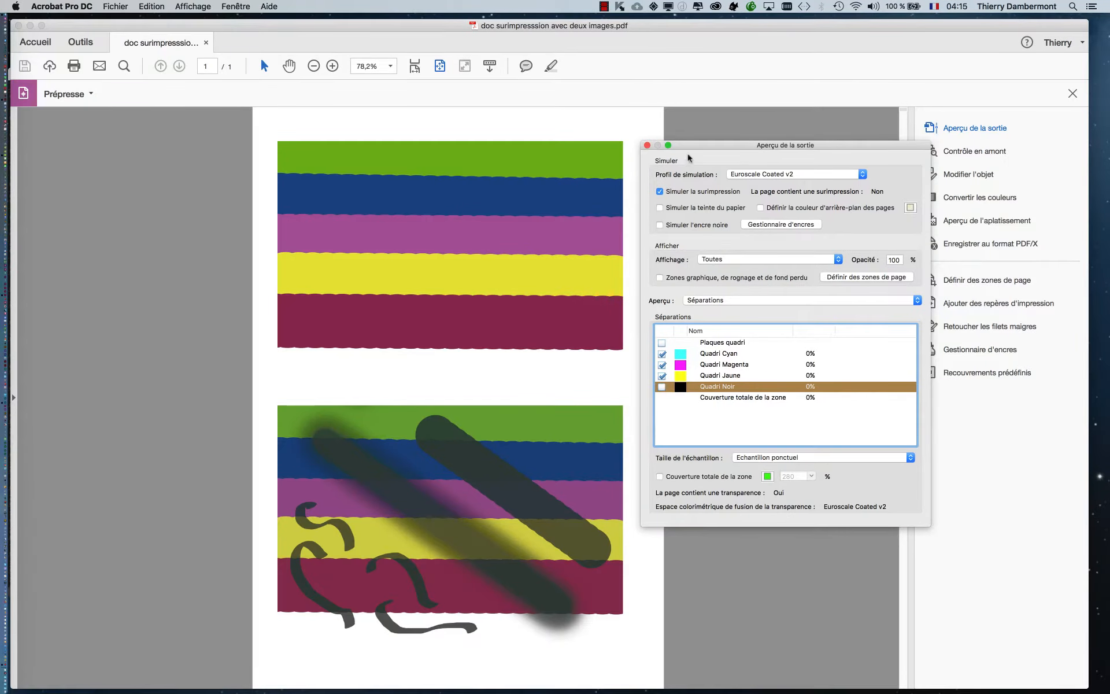
{"action": "left_click_drag", "start_coordinate": [688, 144], "coordinate": [801, 144]}
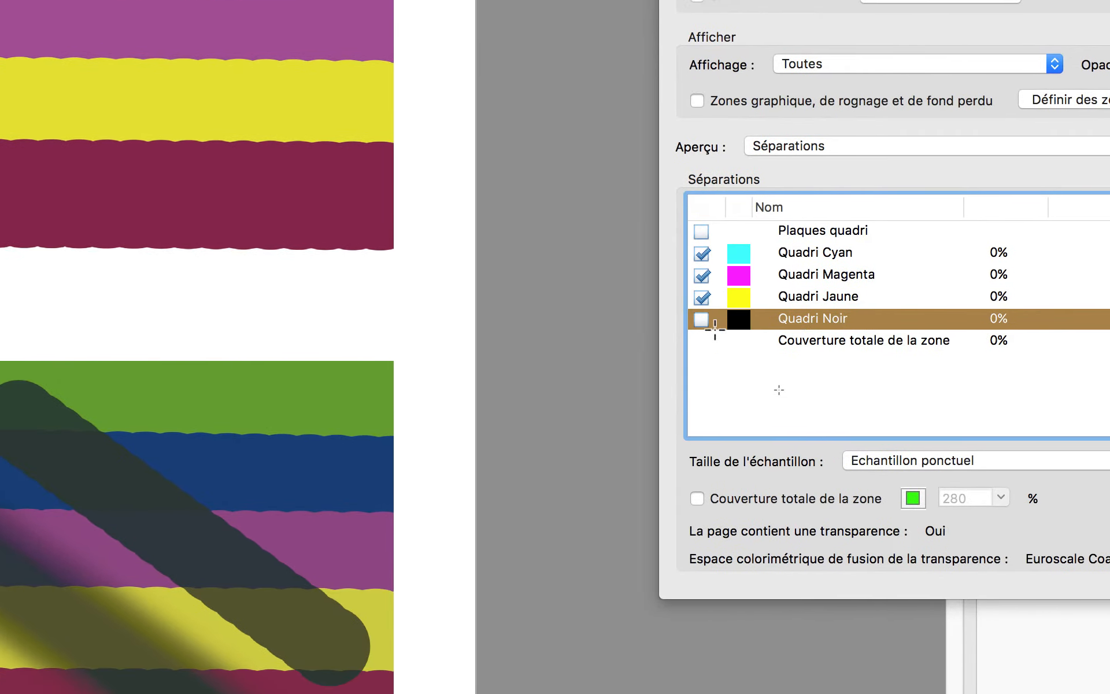
{"action": "left_click", "coordinate": [629, 317]}
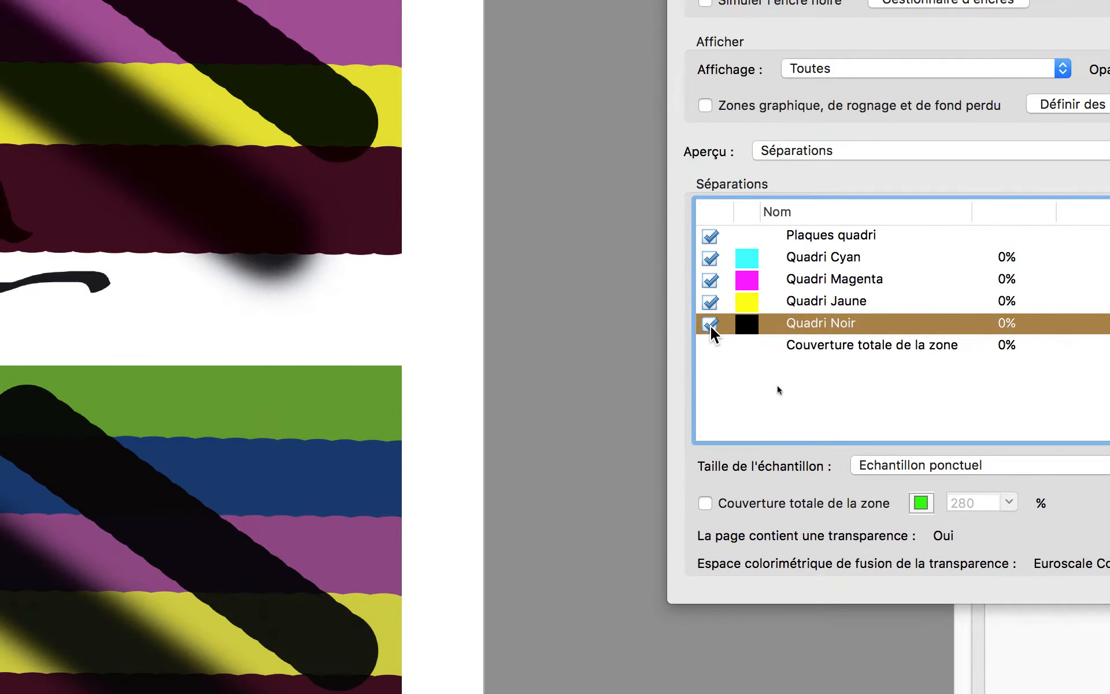
{"action": "left_click", "coordinate": [710, 324]}
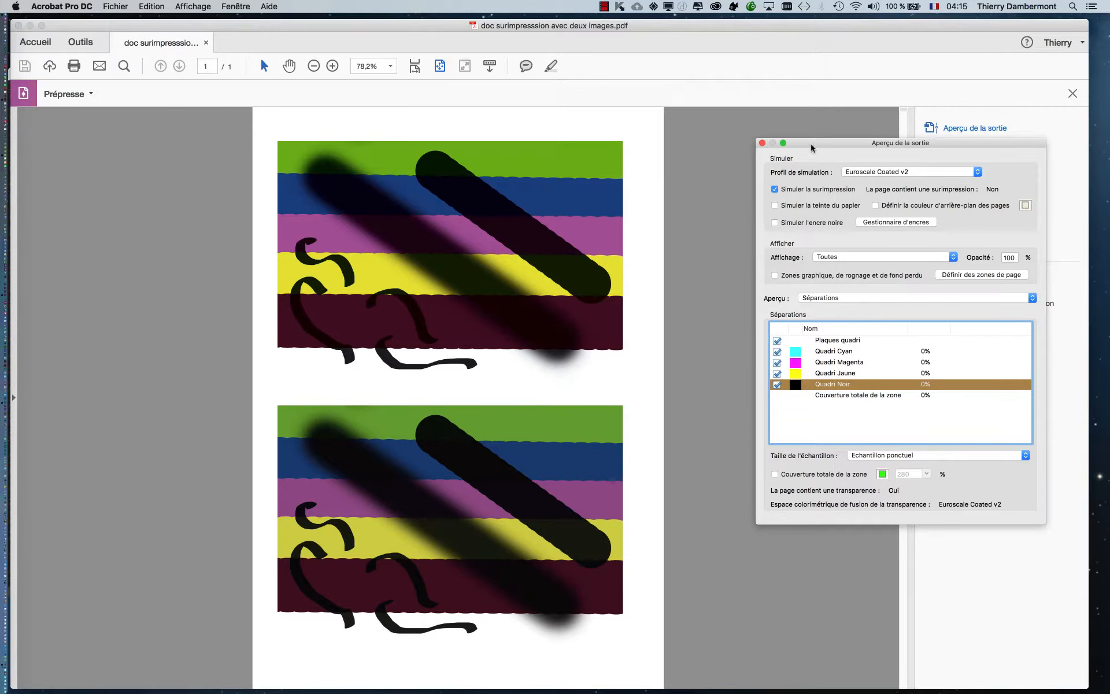
Reposition the Output Preview and switch the black plate off and on to compare the overprint in the two images, leaving it hidden.
{"action": "left_click_drag", "start_coordinate": [811, 148], "coordinate": [740, 212]}
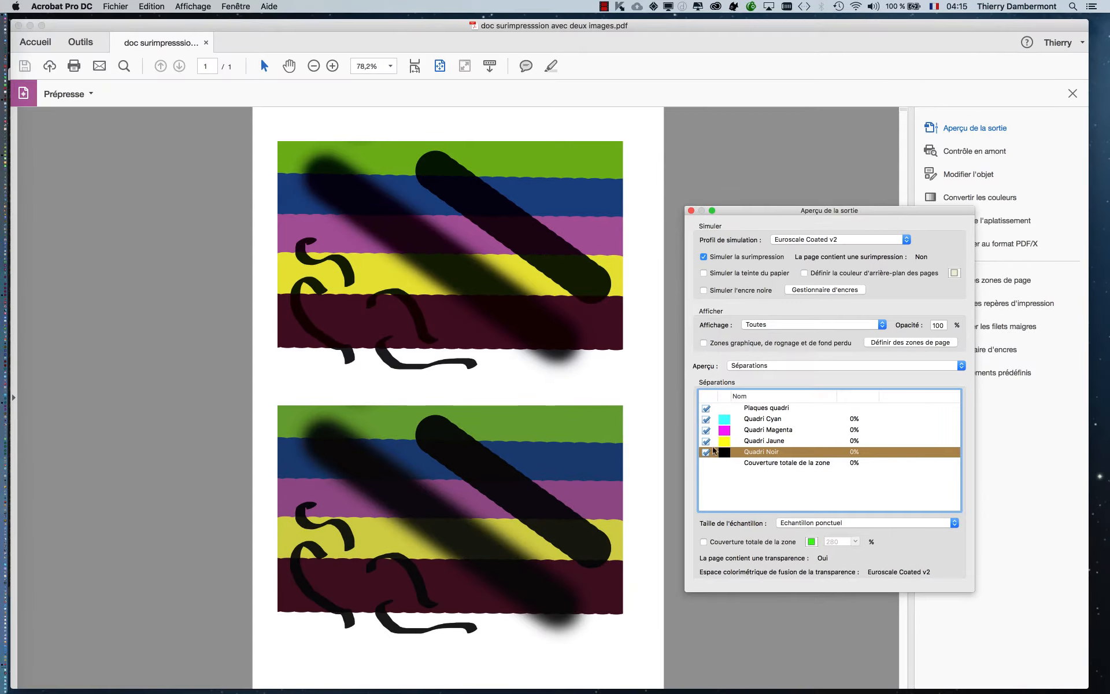
{"action": "left_click_drag", "start_coordinate": [727, 214], "coordinate": [790, 224]}
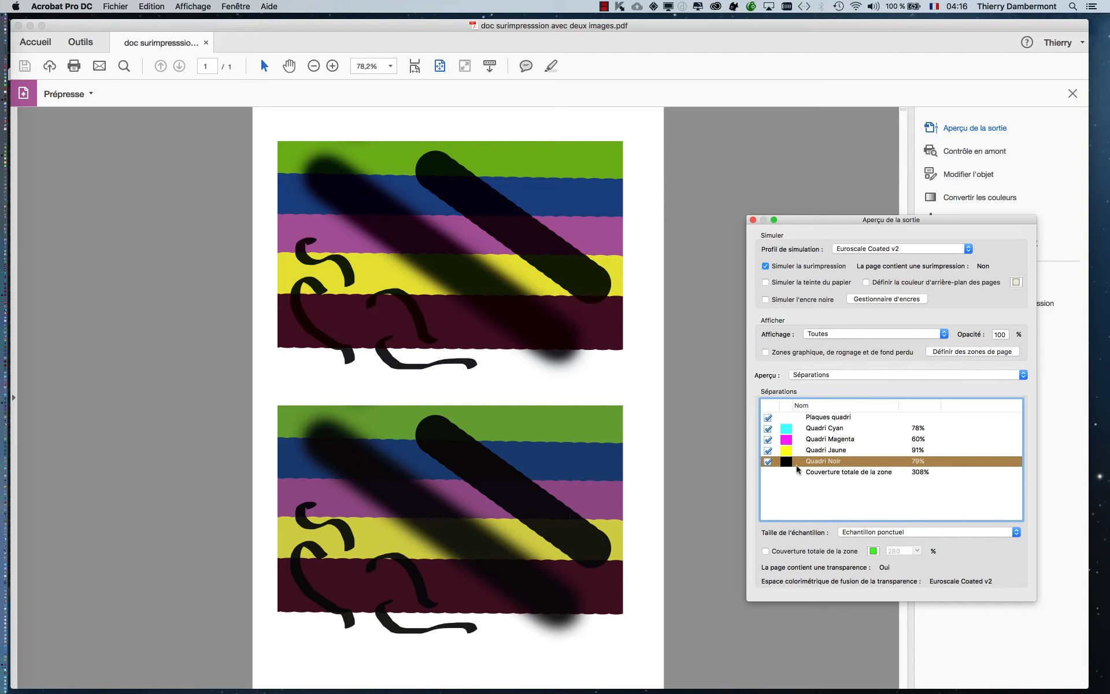
{"action": "left_click", "coordinate": [767, 461]}
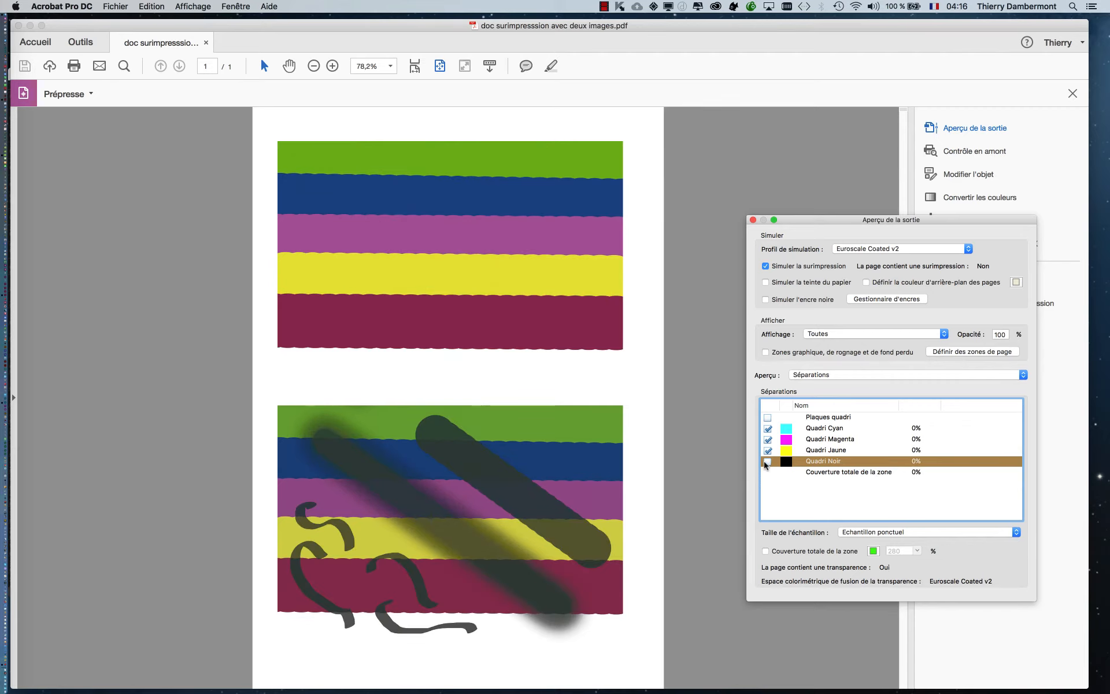
{"action": "left_click", "coordinate": [767, 462]}
{"action": "left_click", "coordinate": [767, 462]}
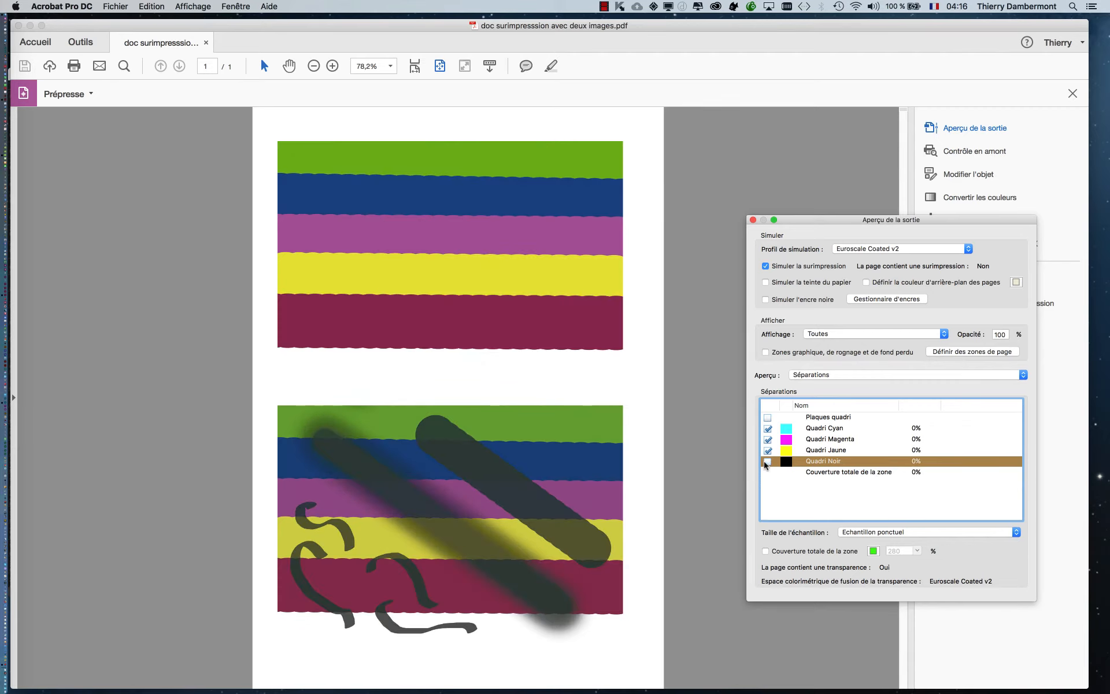